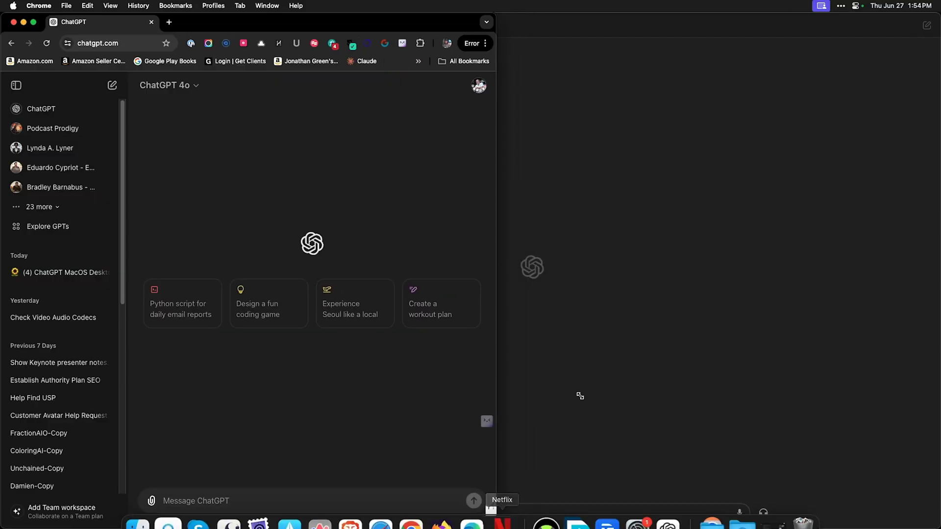
Step: Bring the ChatGPT desktop app window to the front
left_click(500, 18)
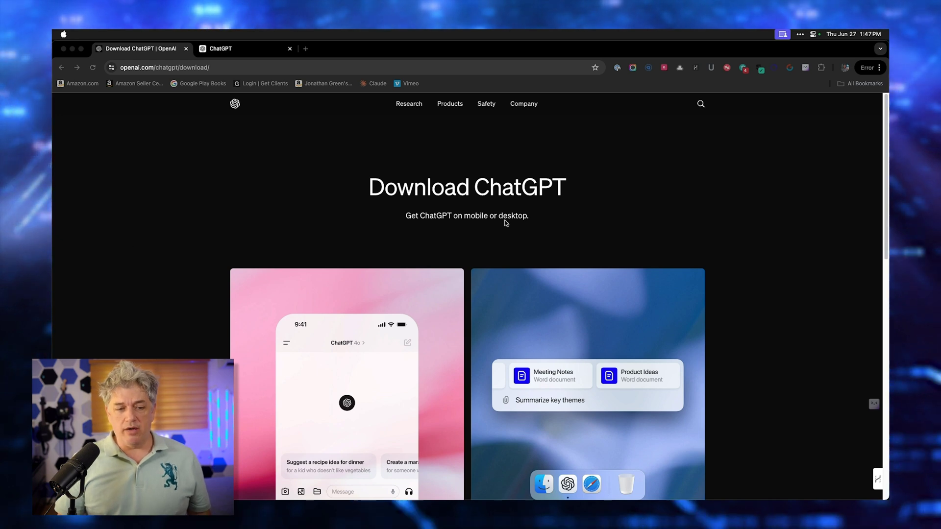
Step: Start the Download for macOS on openai.com, then cancel the download prompt
scroll(506, 223, "down", 6)
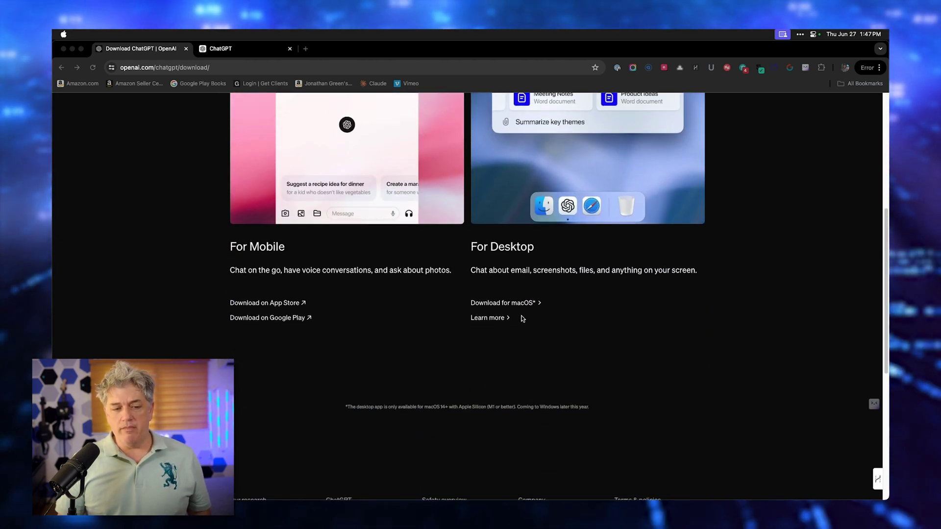
left_click(533, 303)
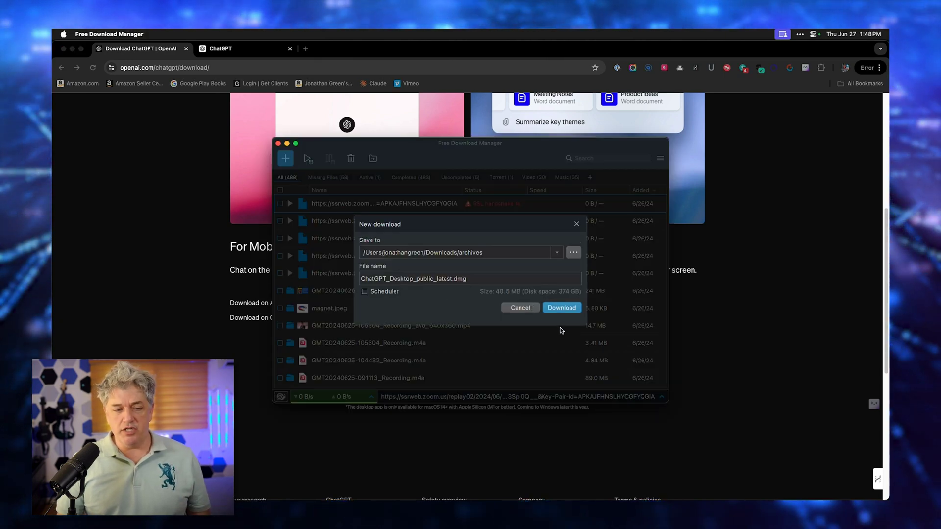
left_click(561, 308)
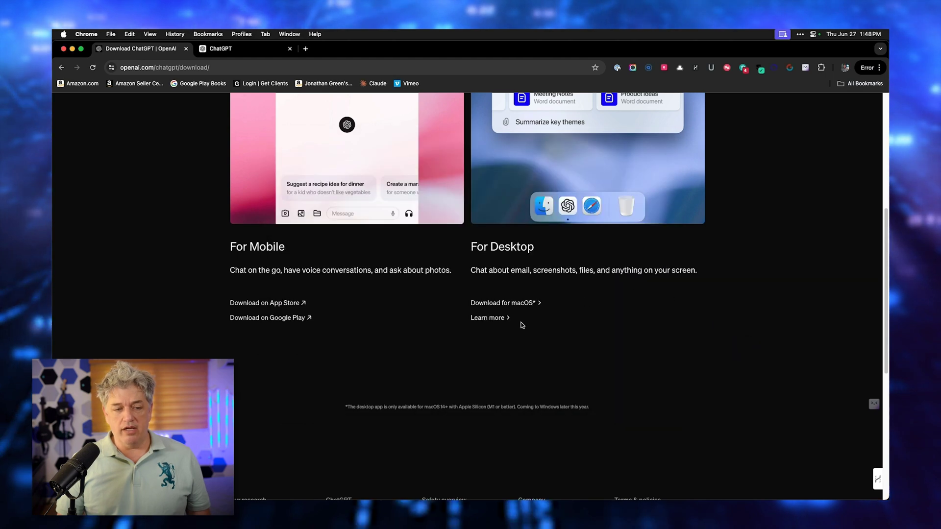
Step: Read through the ChatGPT Mac desktop app page, then go to the chatgpt.com tab
left_click(491, 318)
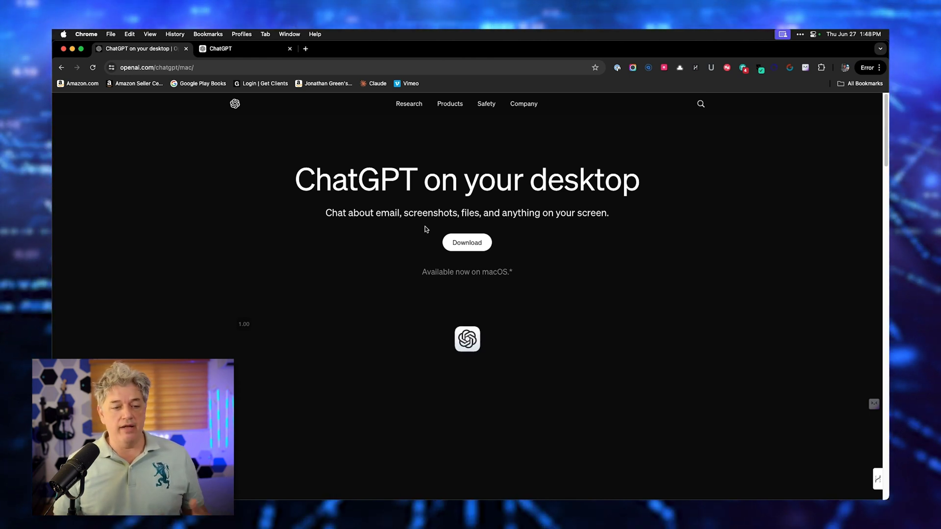
scroll(311, 279, "down", 10)
scroll(309, 281, "down", 5)
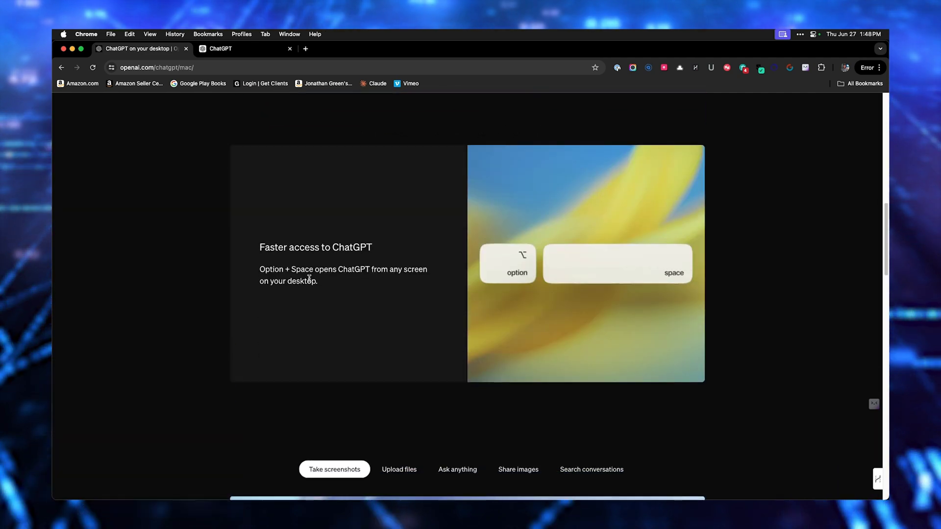
scroll(289, 281, "down", 7)
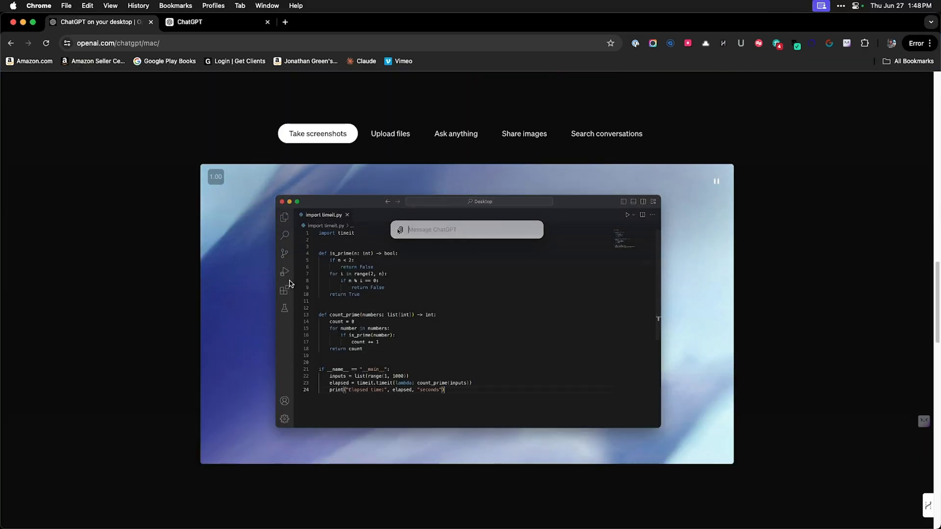
scroll(291, 284, "down", 20)
scroll(561, 278, "up", 20)
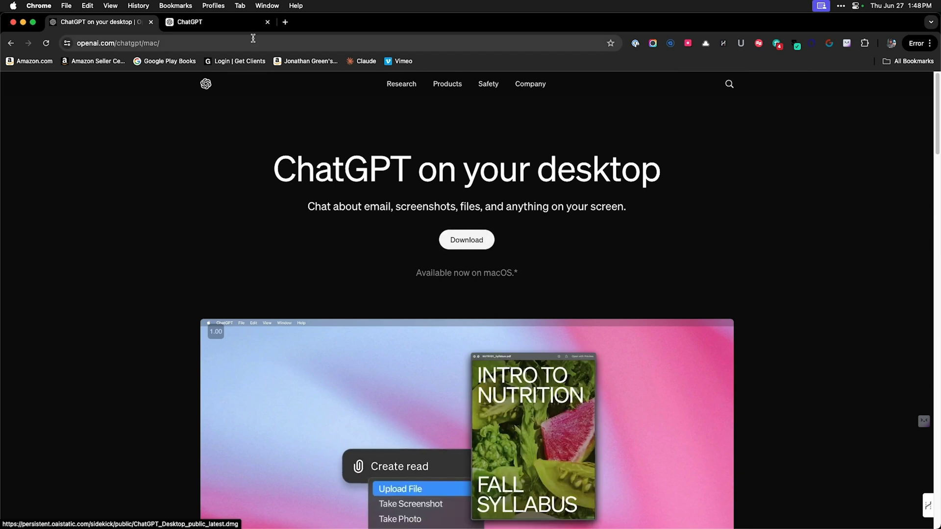
left_click(225, 27)
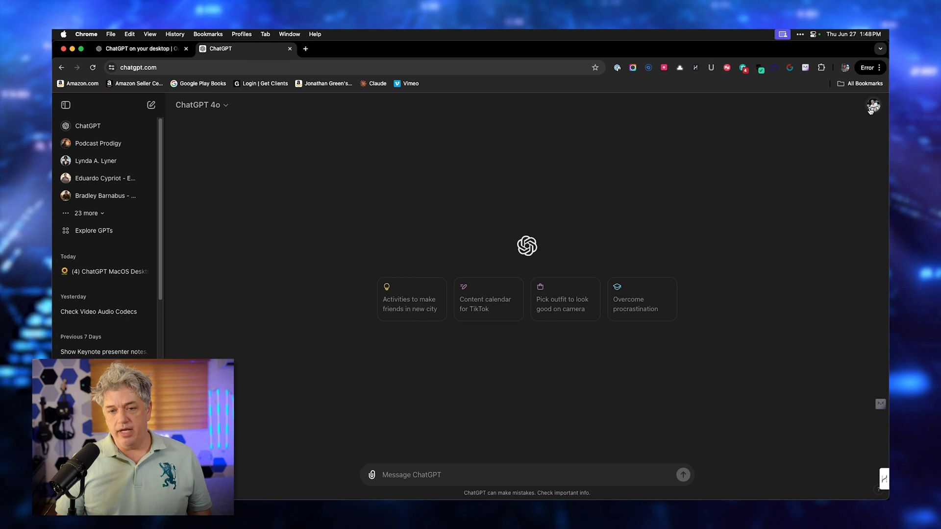
Step: Open the chatgpt.com account menu containing Download the macOS app
left_click(924, 86)
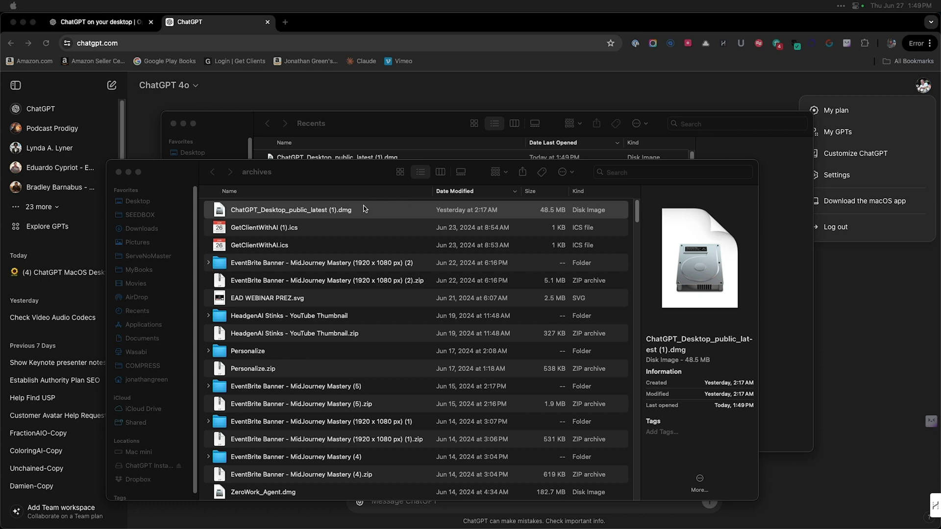
Step: Open the ChatGPT installer disk image and put ChatGPT.app into Applications
double_click(356, 211)
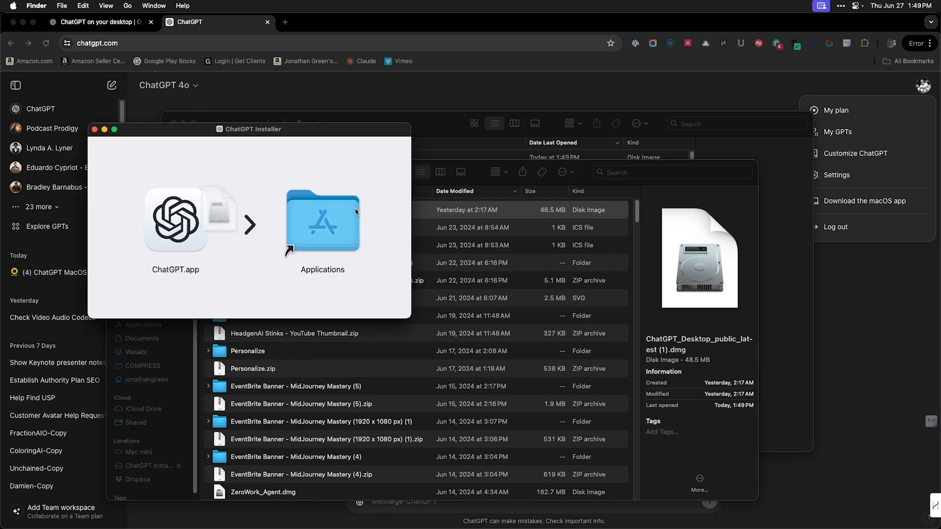
left_click_drag(198, 251, 178, 236)
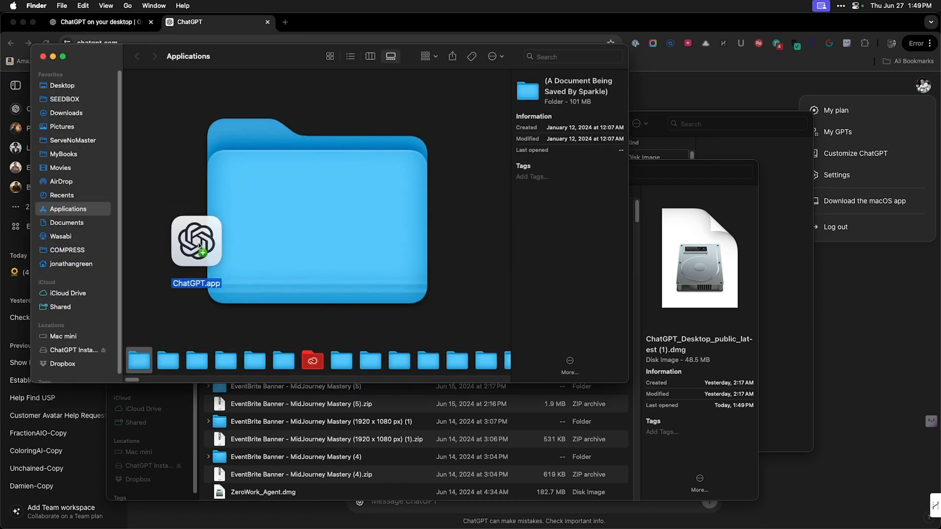
left_click_drag(43, 57, 44, 59)
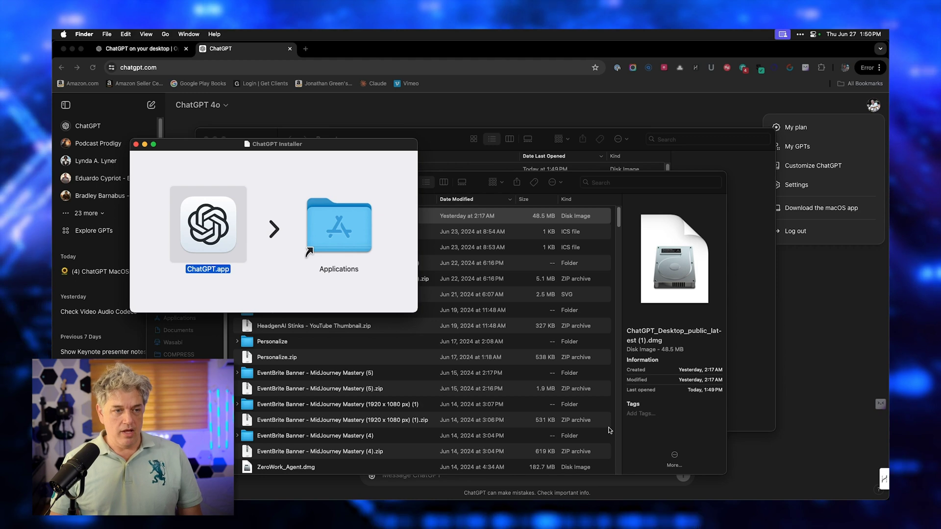
Step: Preview ChatGPT.app in Quick Look to confirm version 1.2024.170, then close it
left_click_drag(357, 147, 389, 148)
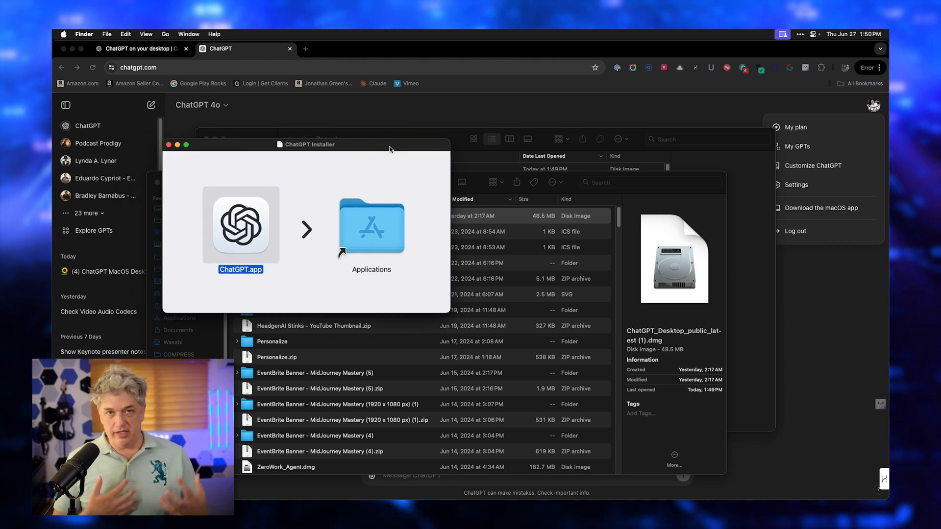
key("super")
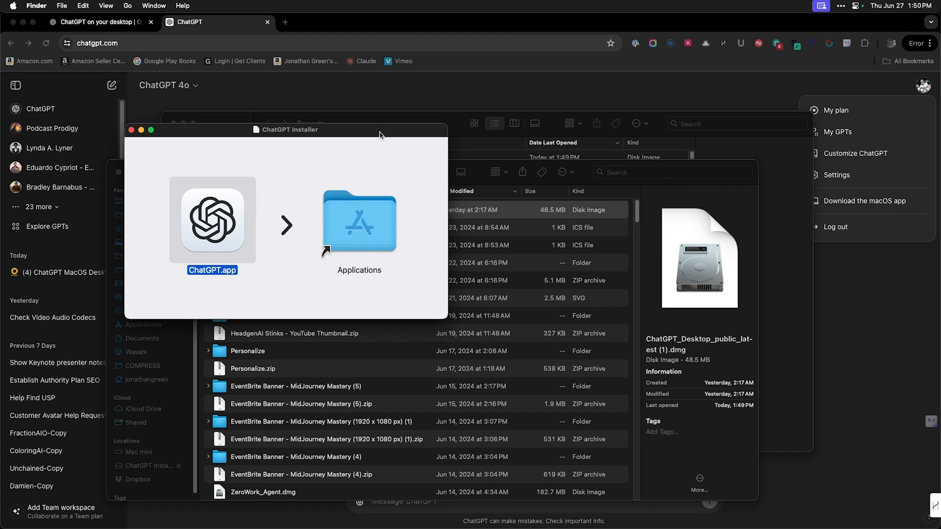
key("alt+space")
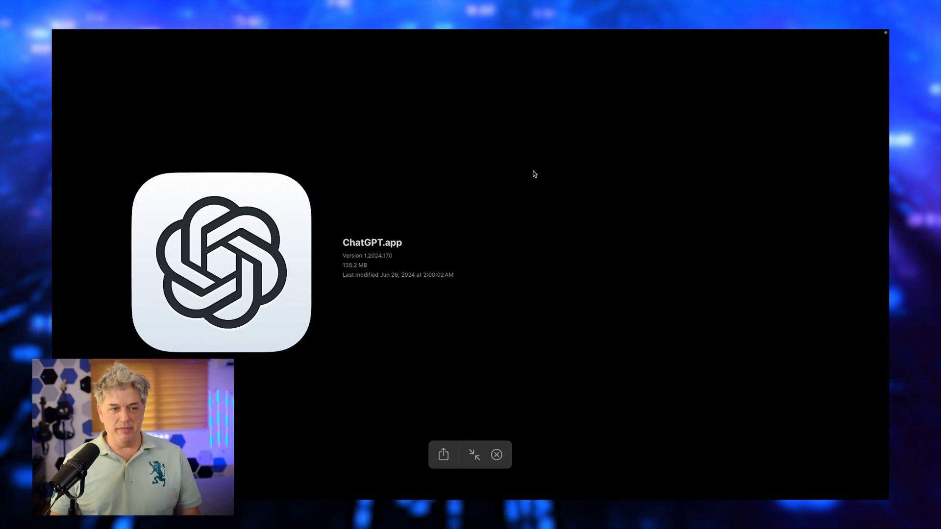
key("space")
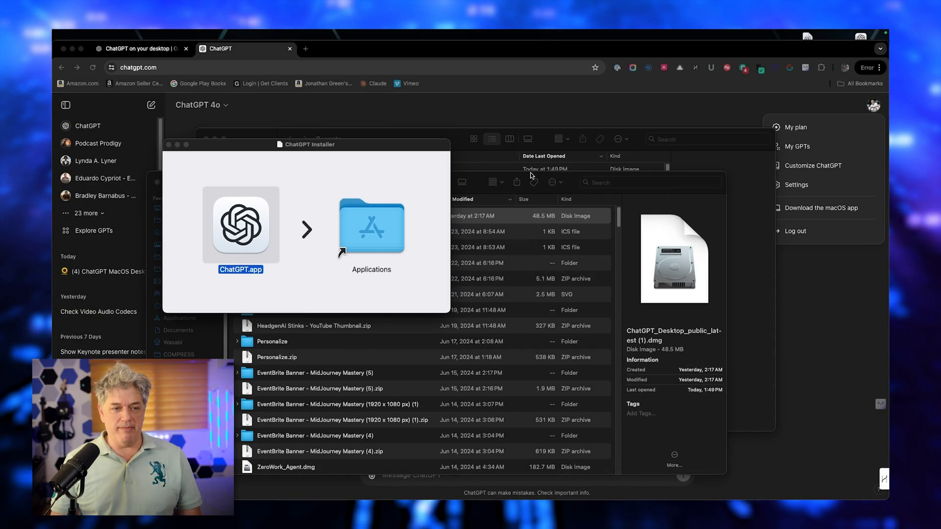
Step: Launch the newly installed ChatGPT.app from the Dock's Applications stack
left_click(455, 136)
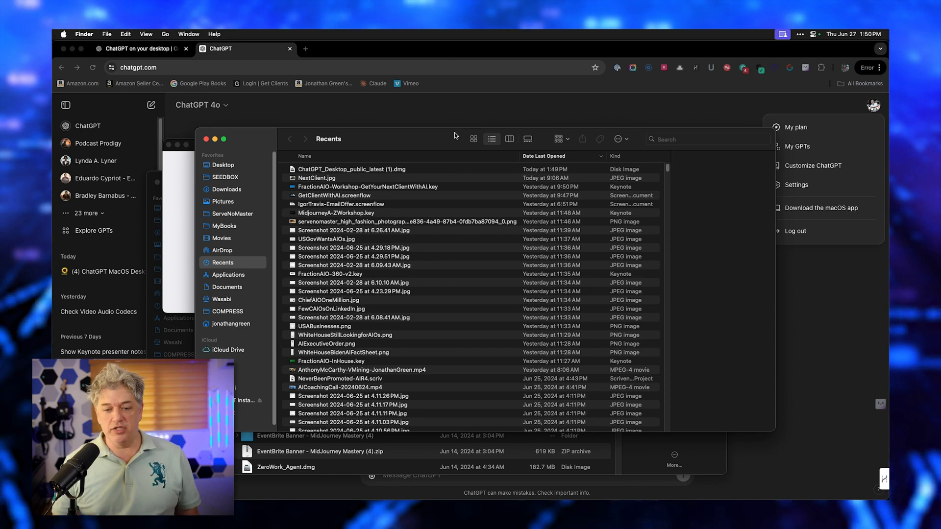
mouse_move(706, 490)
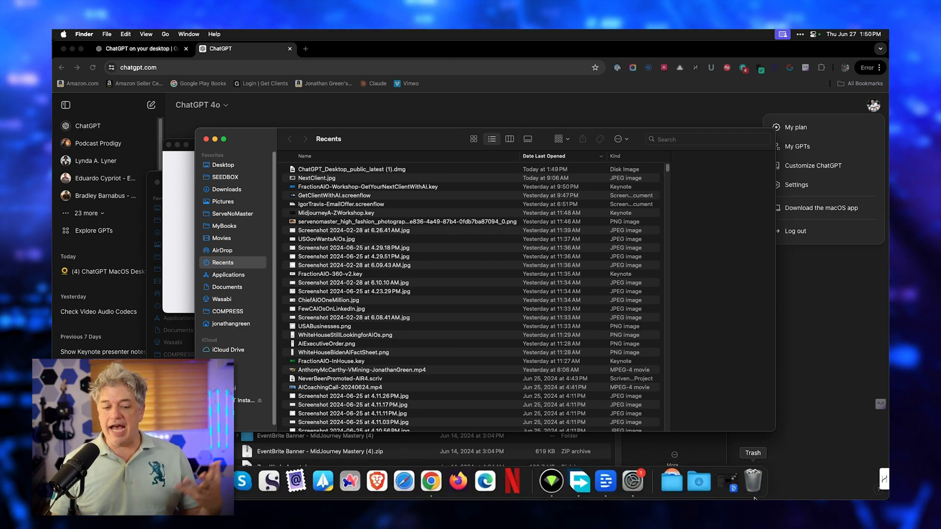
left_click(676, 490)
scroll(666, 362, "down", 5)
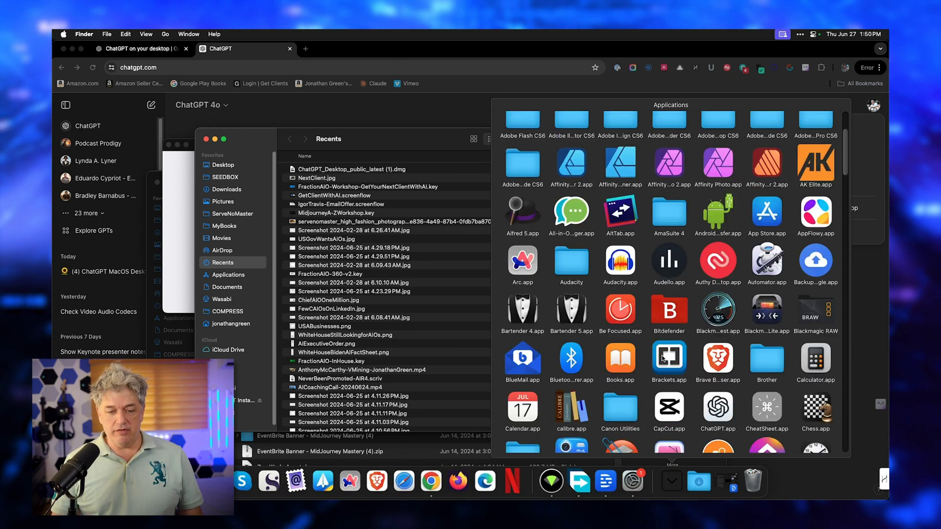
left_click(710, 377)
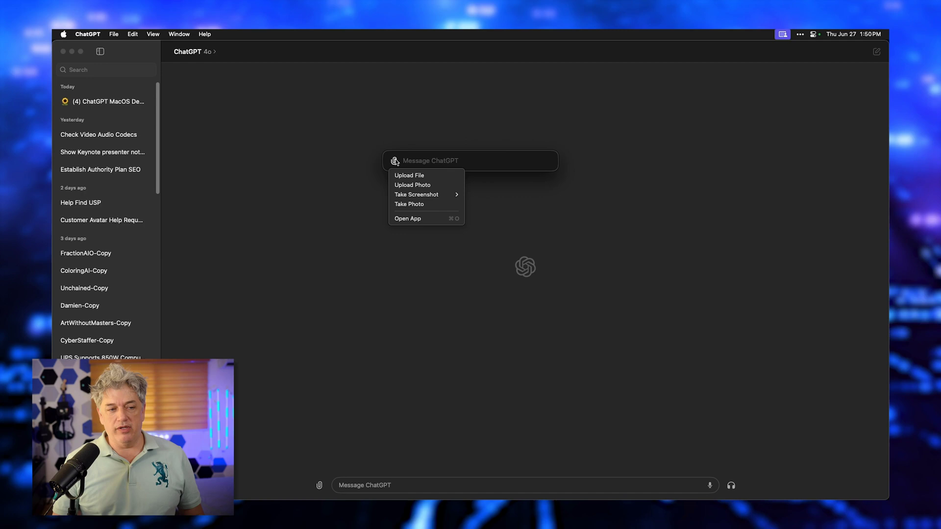
Step: Send a webcam photo, allowing camera access, and ask 'What is this a picture of?'
left_click(429, 205)
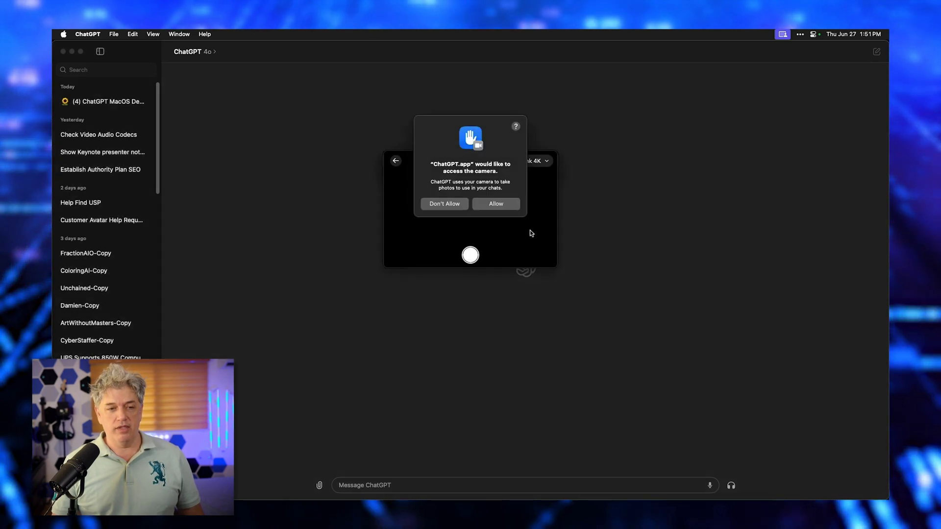
left_click(496, 203)
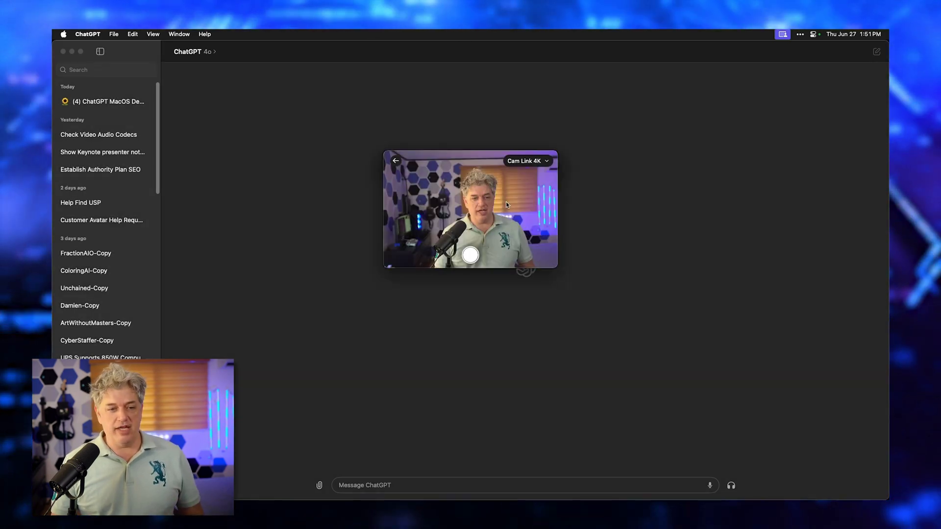
left_click(471, 254)
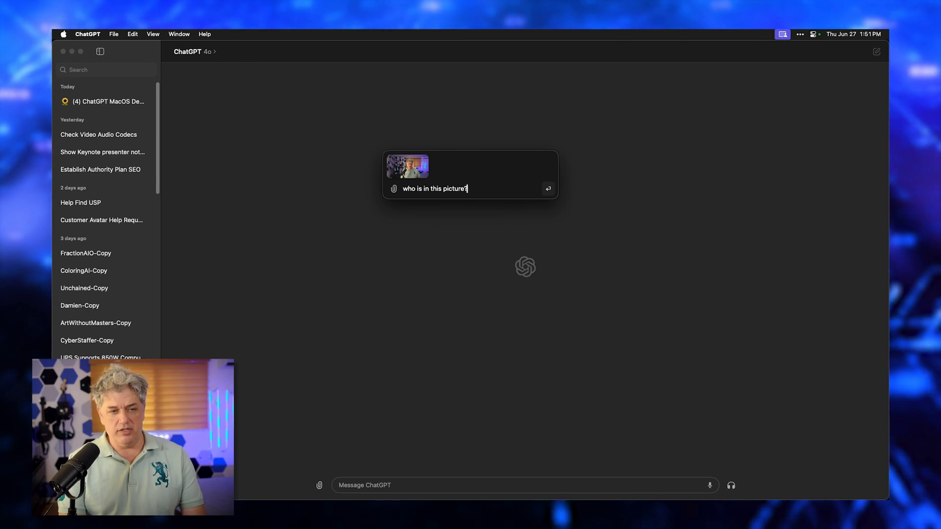
key("Return")
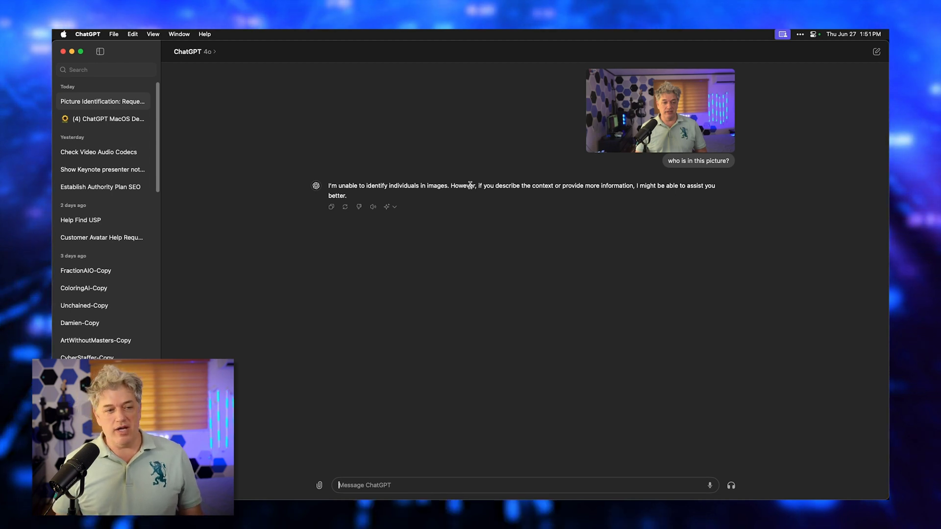
type("What is this a")
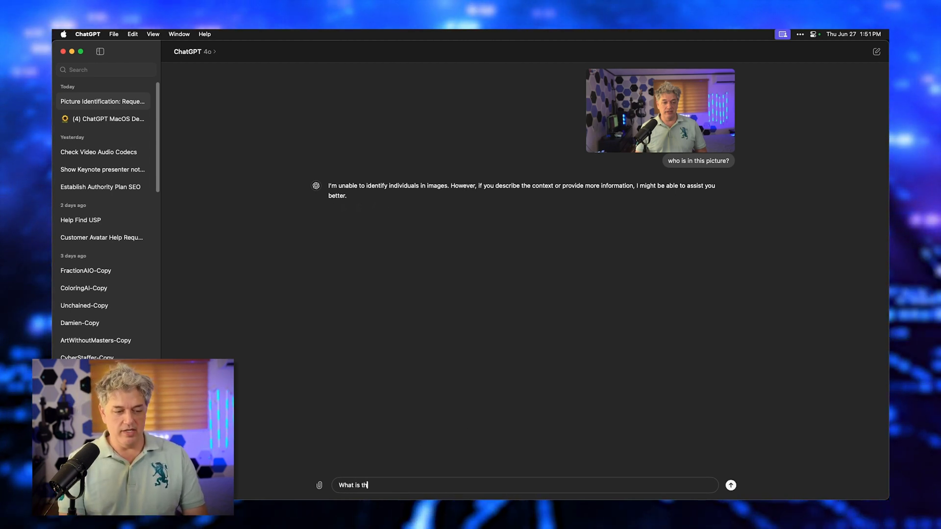
type(" picture of?")
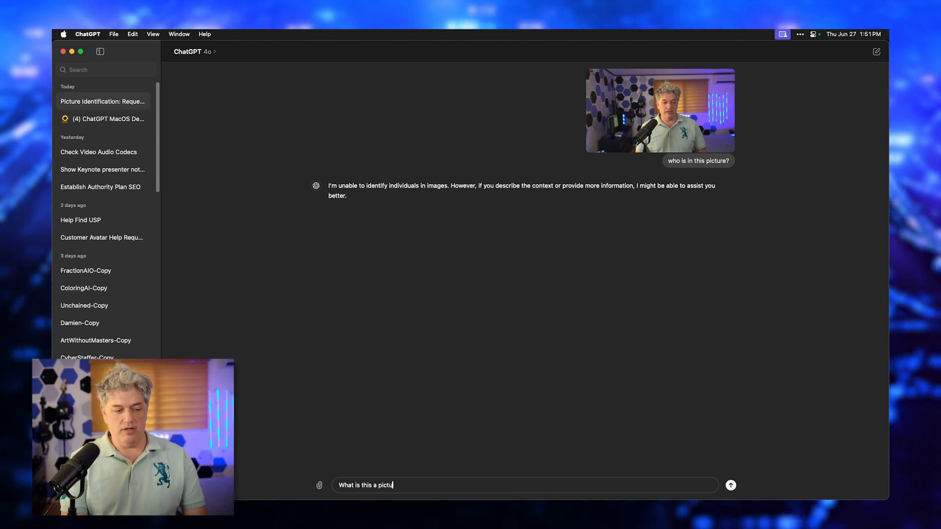
key("Return")
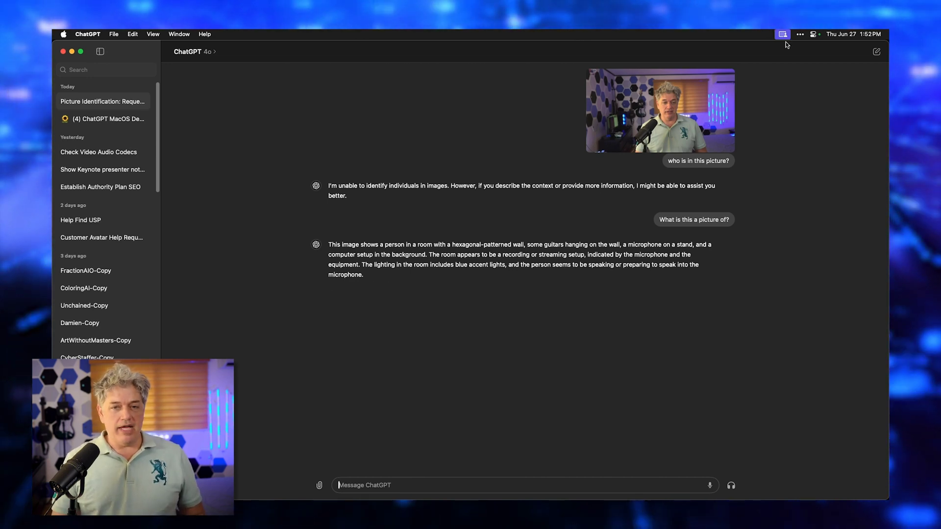
Step: Start a new chat and expand the model dropdown to list all 30 more GPTs
left_click(877, 52)
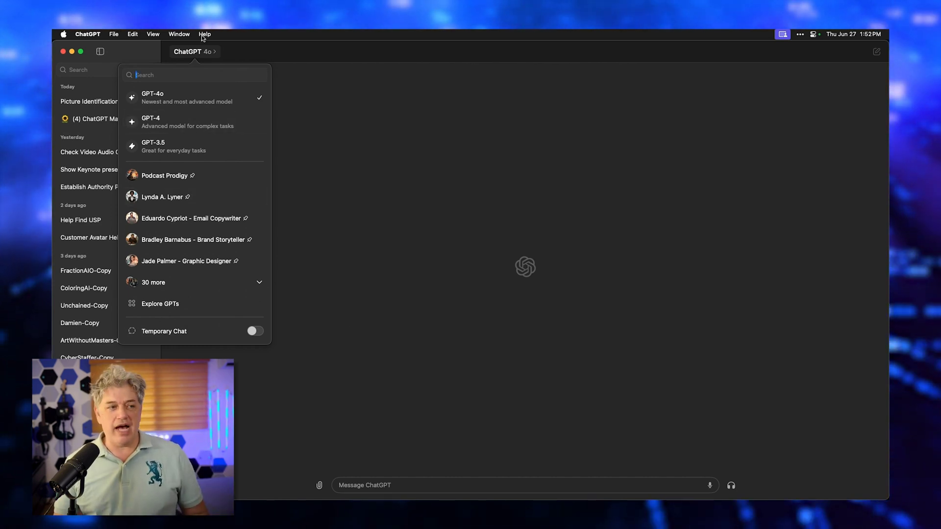
left_click(193, 51)
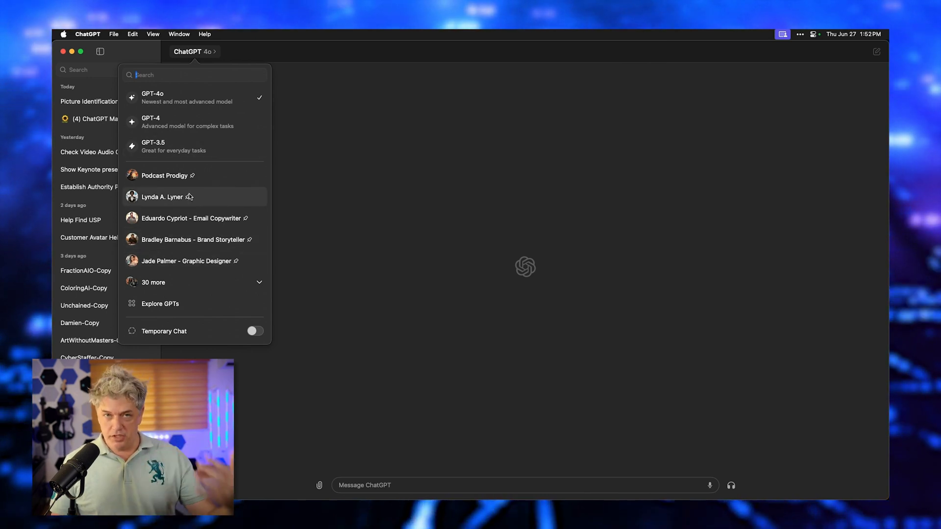
left_click(204, 281)
scroll(204, 287, "down", 10)
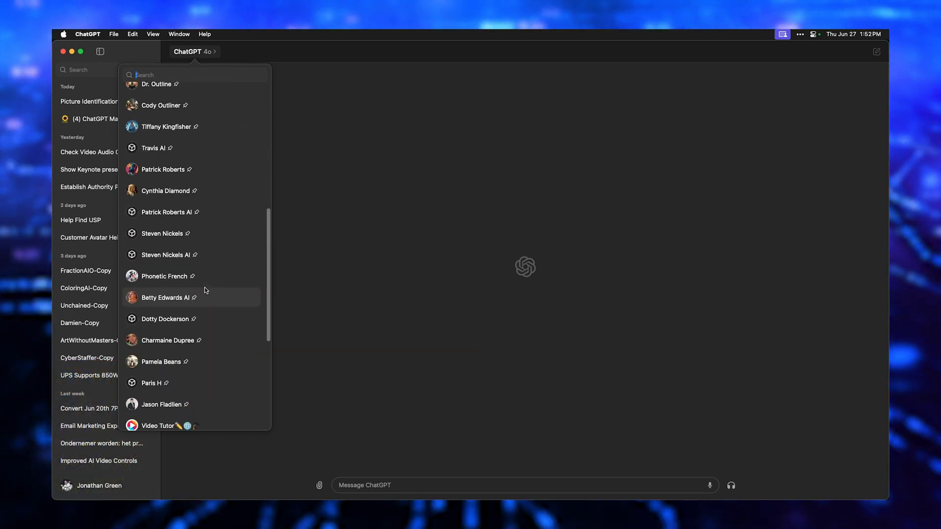
scroll(204, 288, "up", 5)
scroll(204, 288, "down", 12)
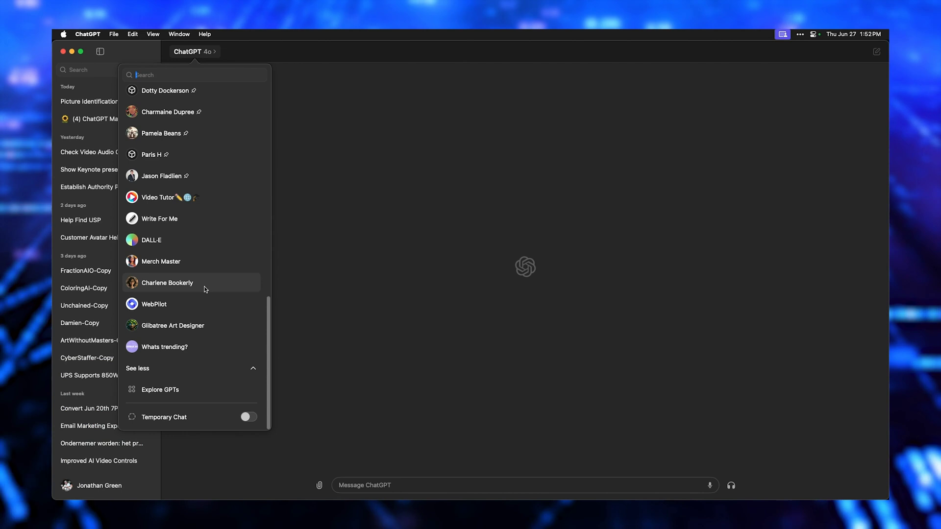
Step: Open the Explore GPTs directory in the app and on the ChatGPT website
left_click(178, 391)
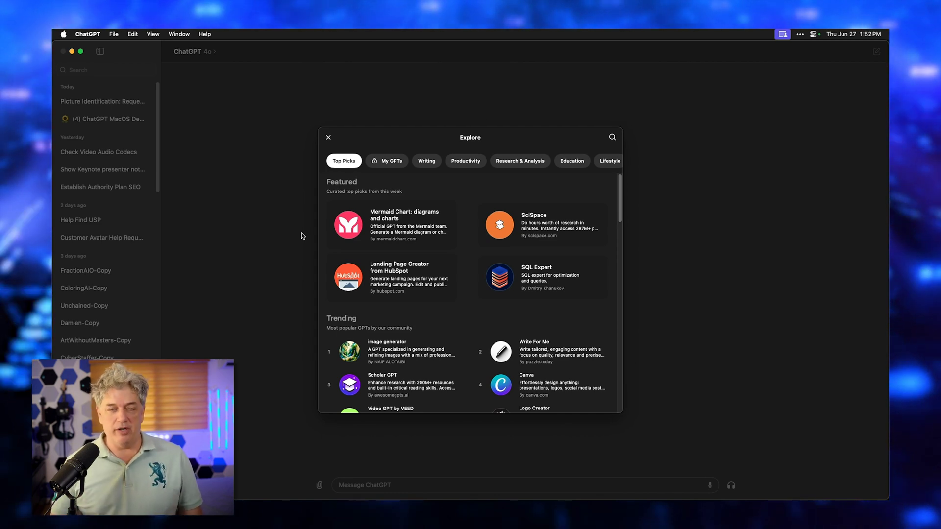
key("super+Tab")
key("super+Tab")
key("super+Tab")
key("super+Tab")
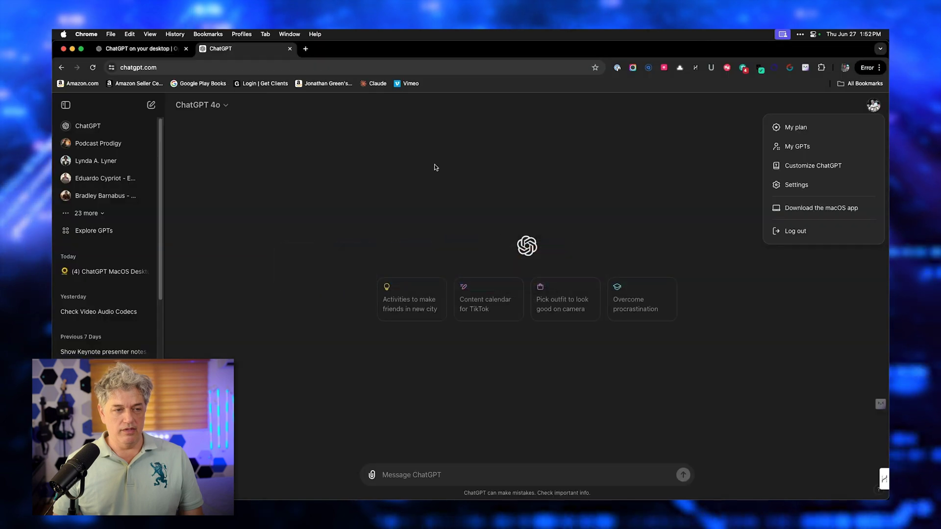
left_click(101, 231)
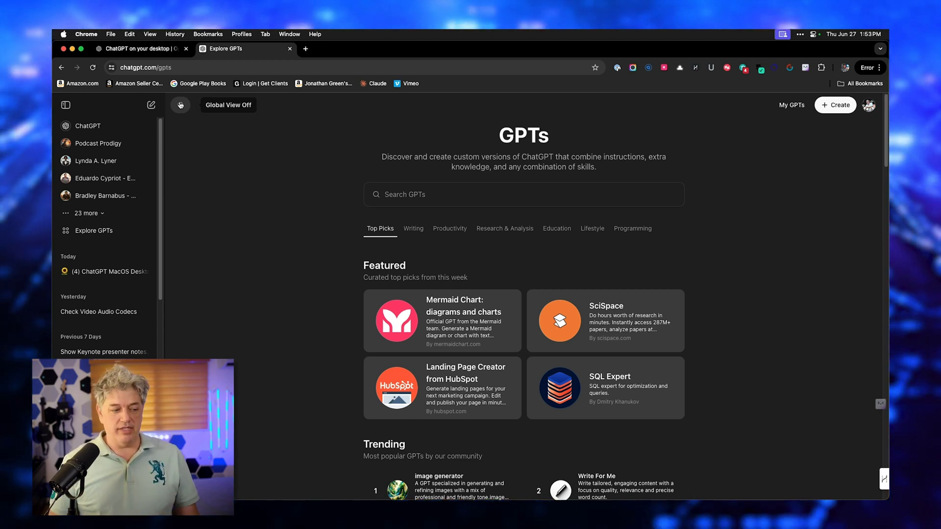
Step: Compare the app's and website's GPT directories, then view a new web chat's attachment options
key("super+Tab")
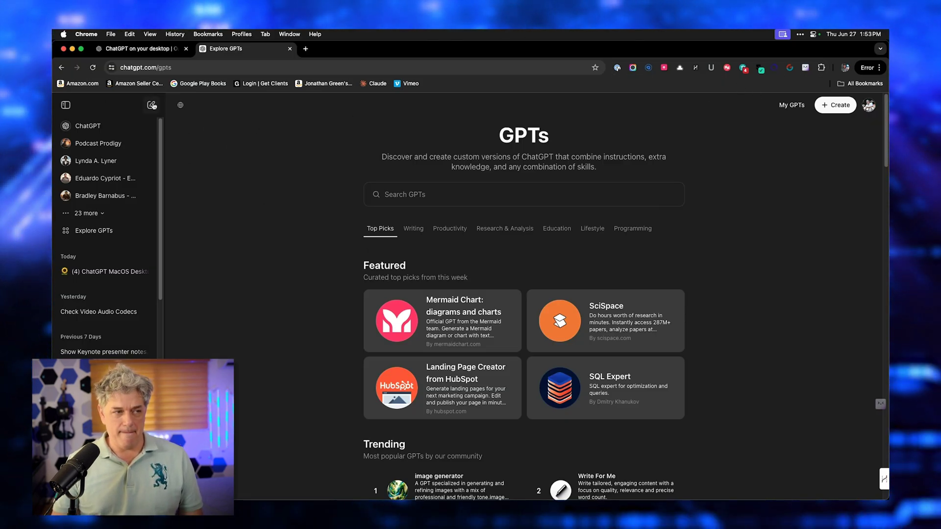
key("super+shift+o")
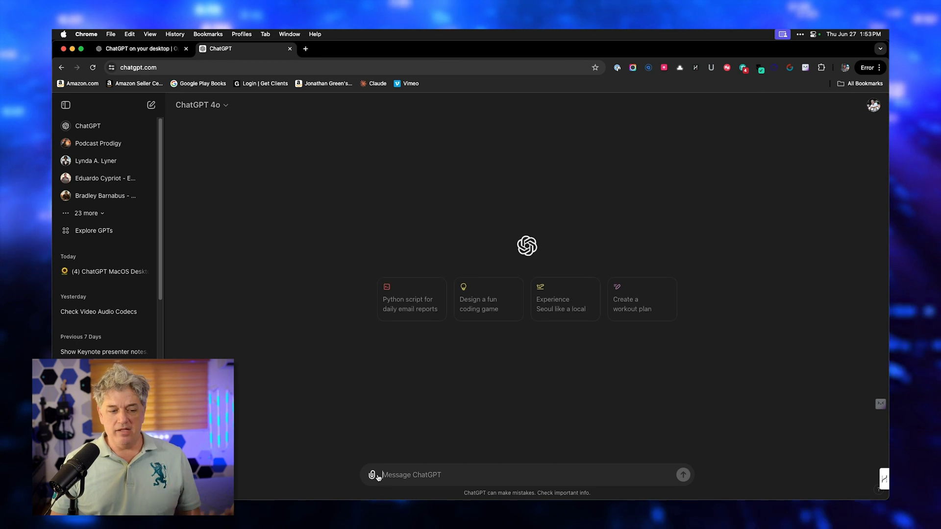
left_click(377, 477)
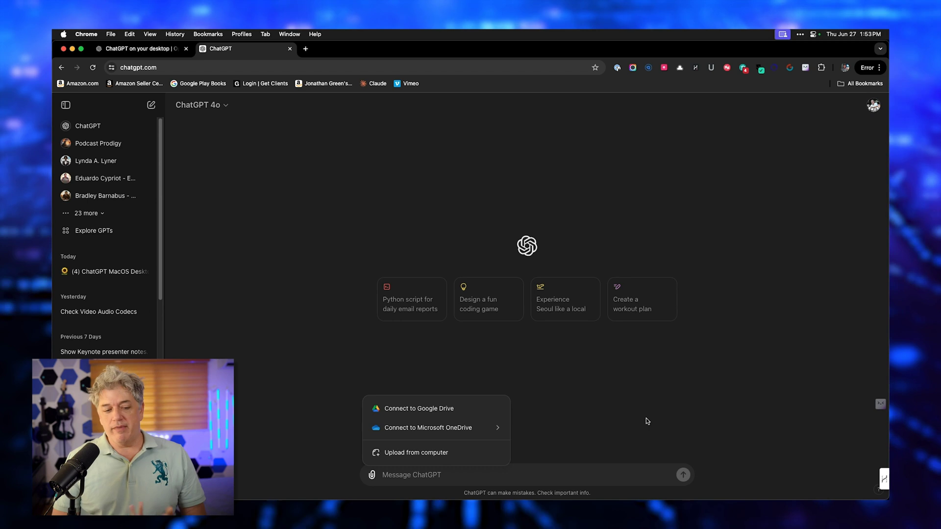
mouse_move(478, 432)
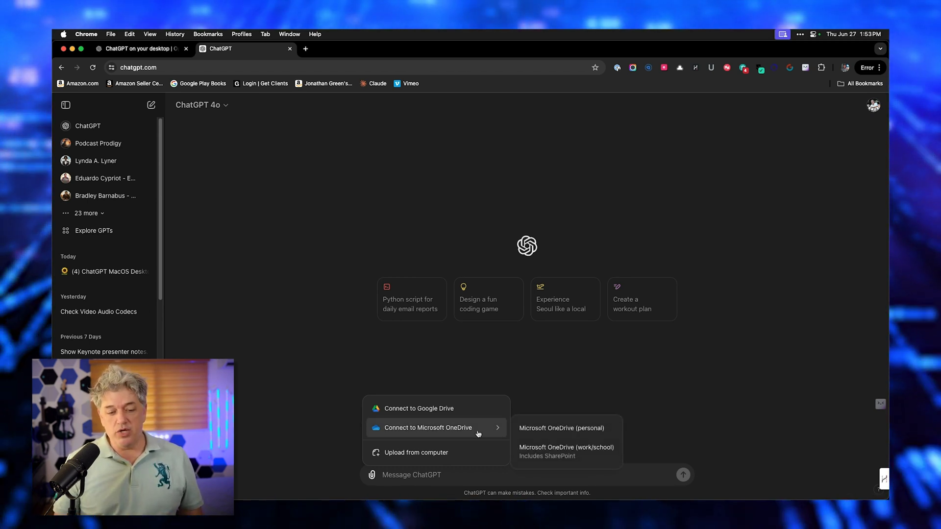
left_click(657, 359)
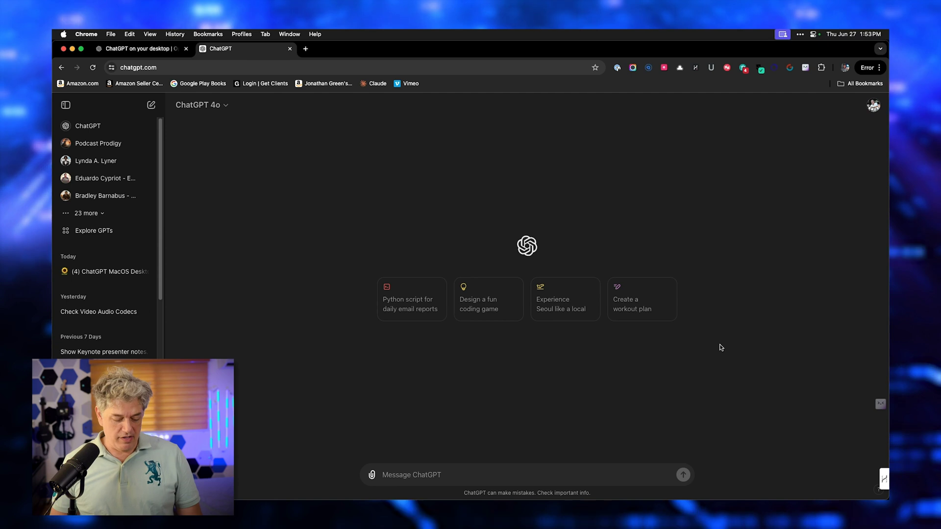
key("alt+space")
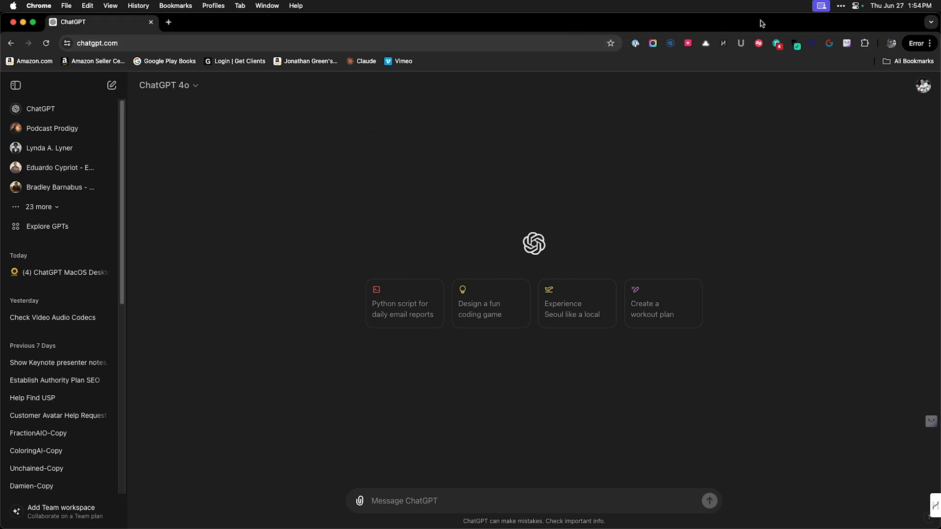
Step: Shrink Chrome to the left side and move the ChatGPT desktop app onto the right half
double_click(807, 31)
left_click_drag(920, 27, 270, 23)
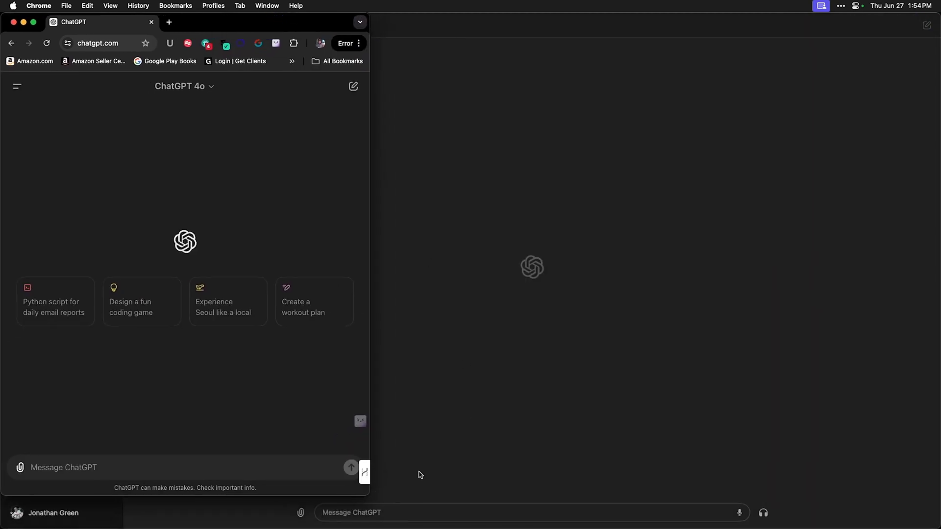
left_click_drag(371, 493, 495, 507)
left_click(578, 189)
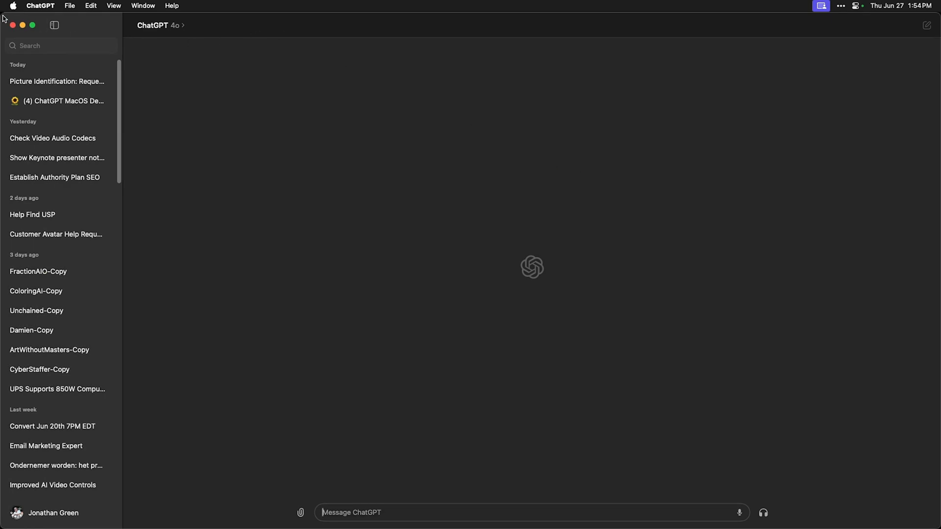
left_click_drag(3, 19, 499, 19)
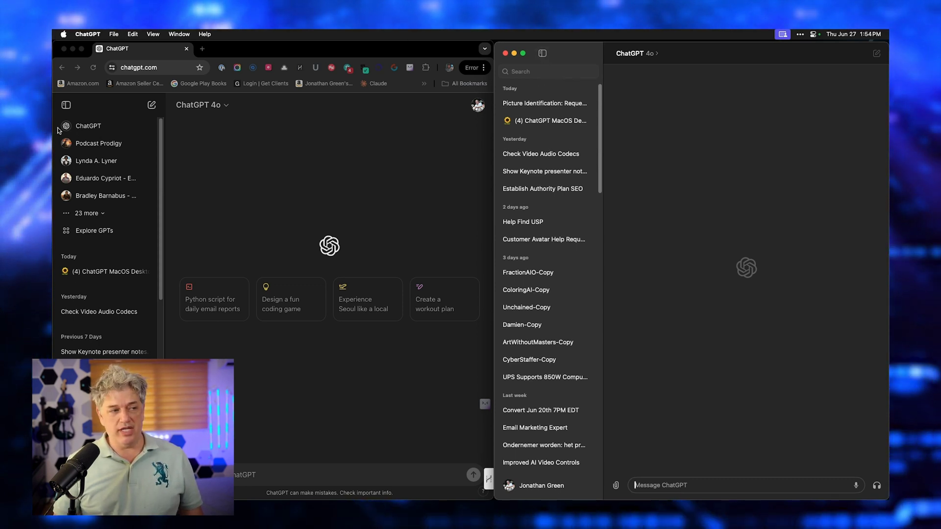
left_click(542, 54)
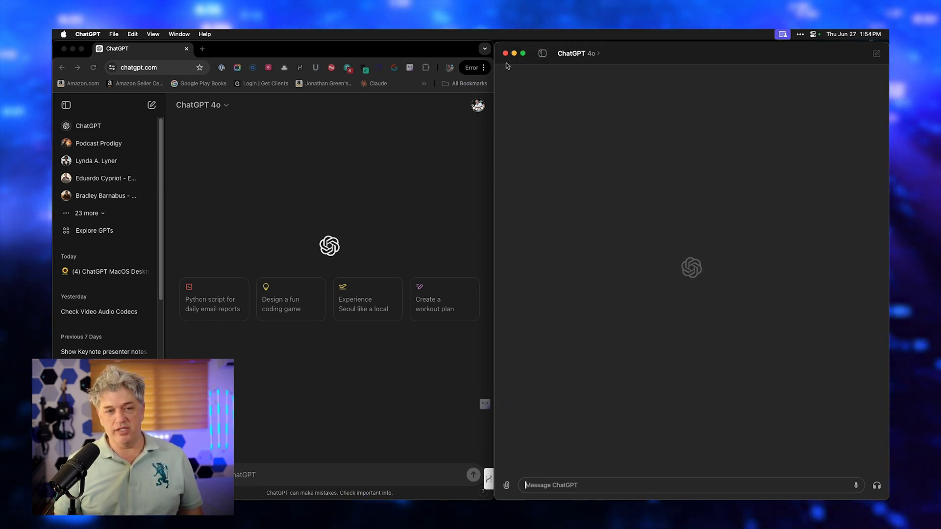
left_click(67, 106)
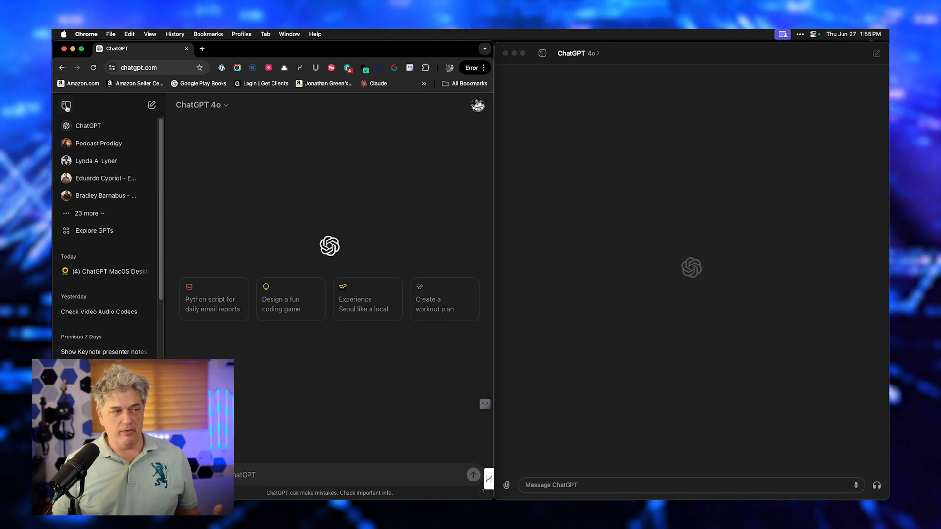
left_click(66, 106)
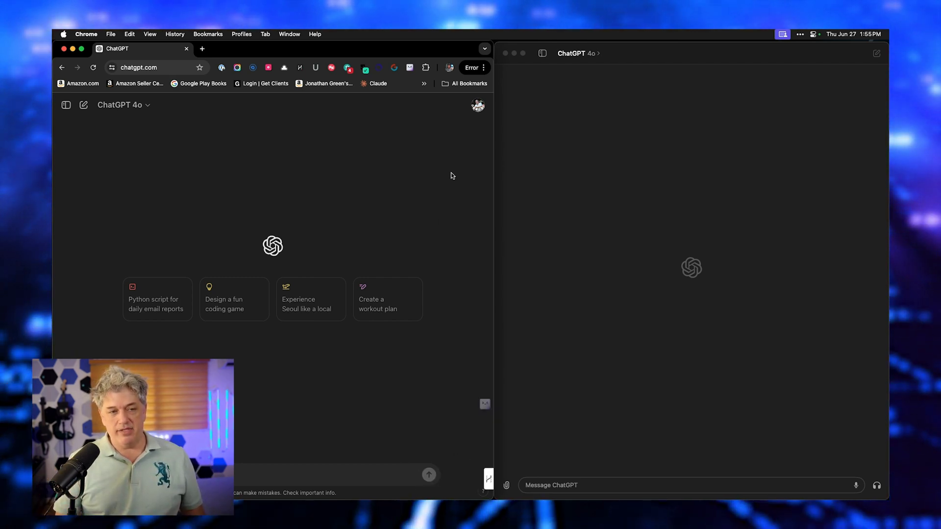
left_click(666, 55)
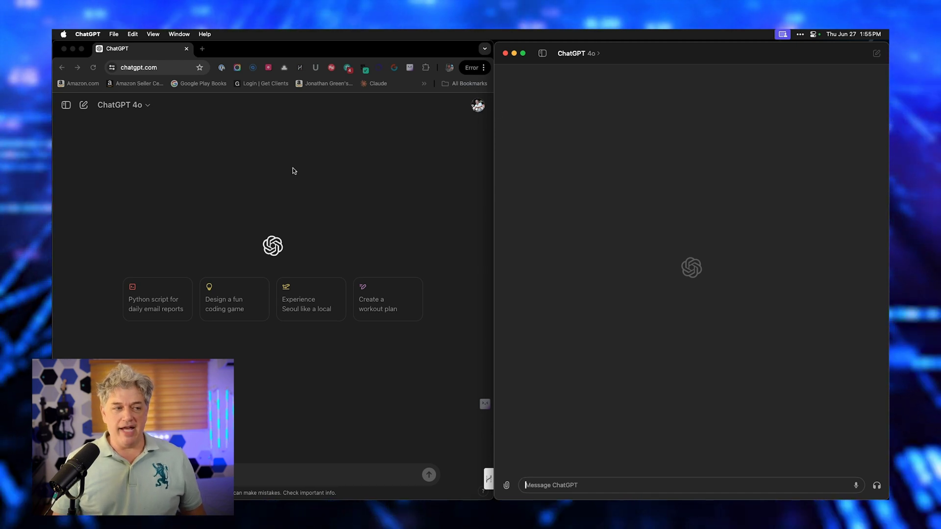
left_click(65, 106)
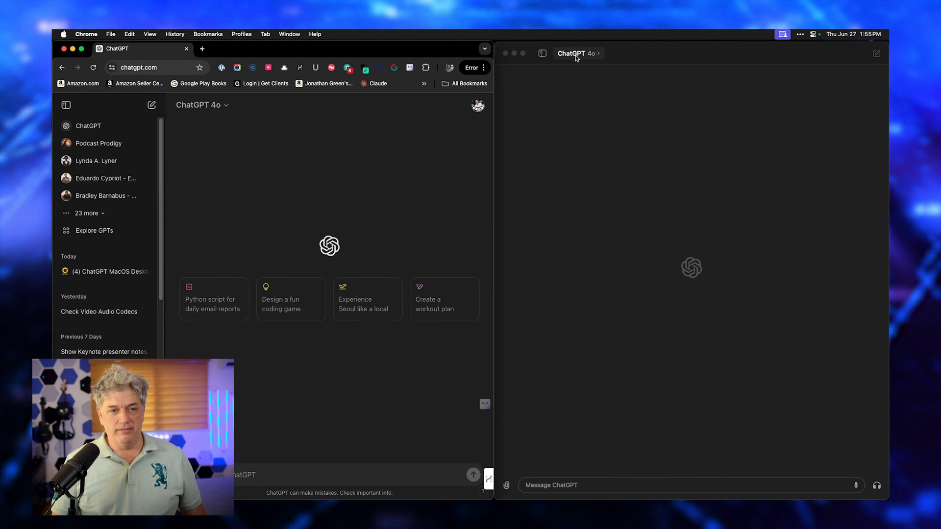
left_click(524, 64)
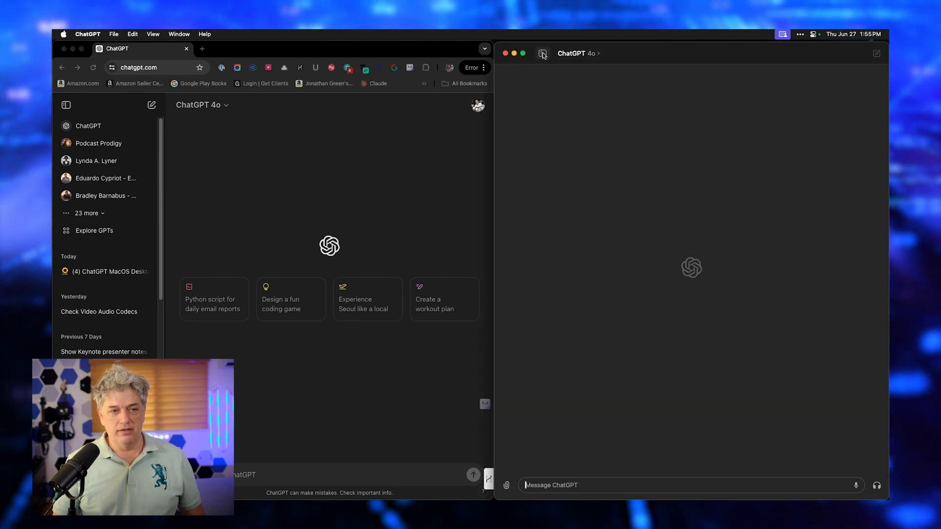
left_click(542, 53)
left_click(225, 105)
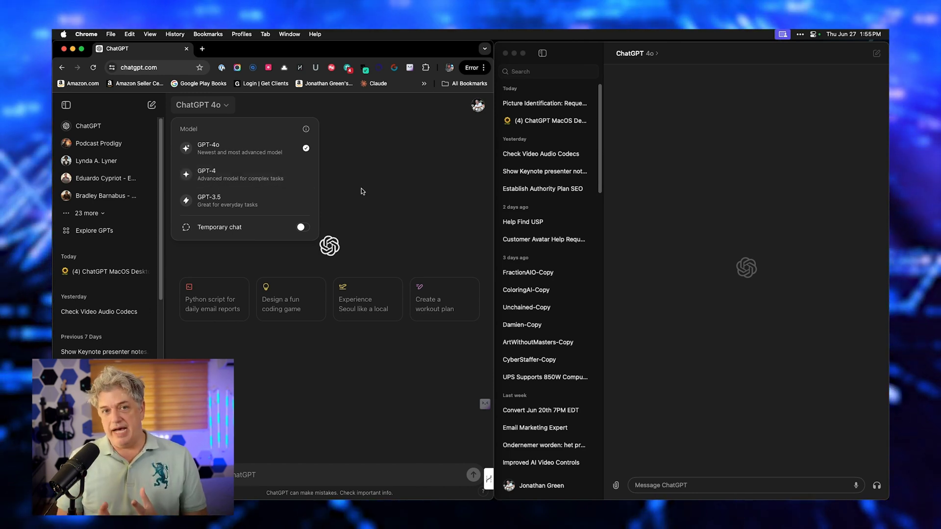
left_click(448, 160)
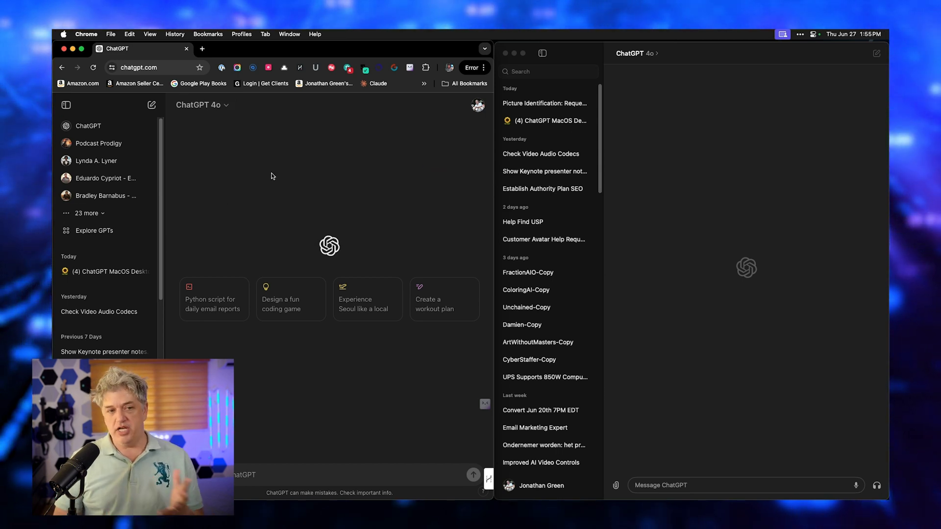